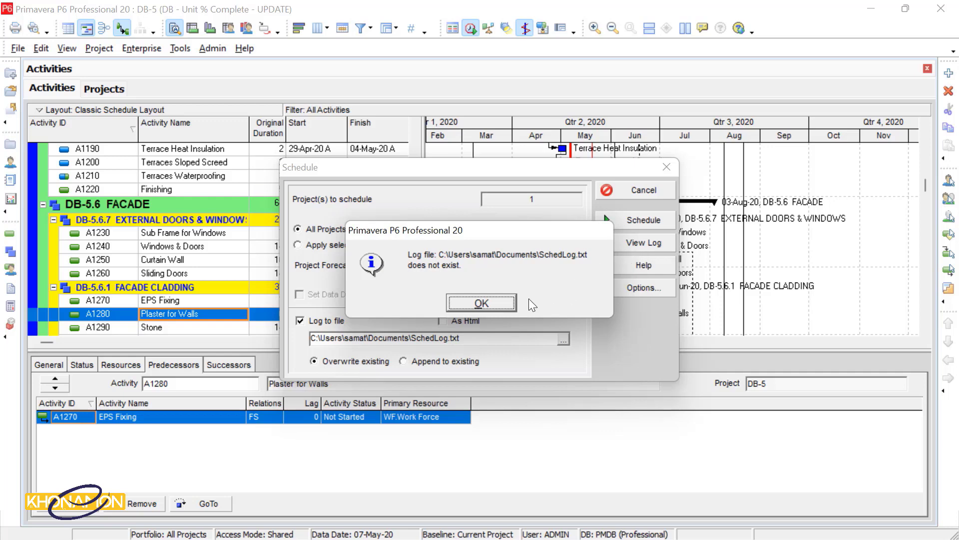
Dismiss the missing-log notice, apply data date 30-Nov-21 to all open projects, and schedule DB-5.
left_click(508, 304)
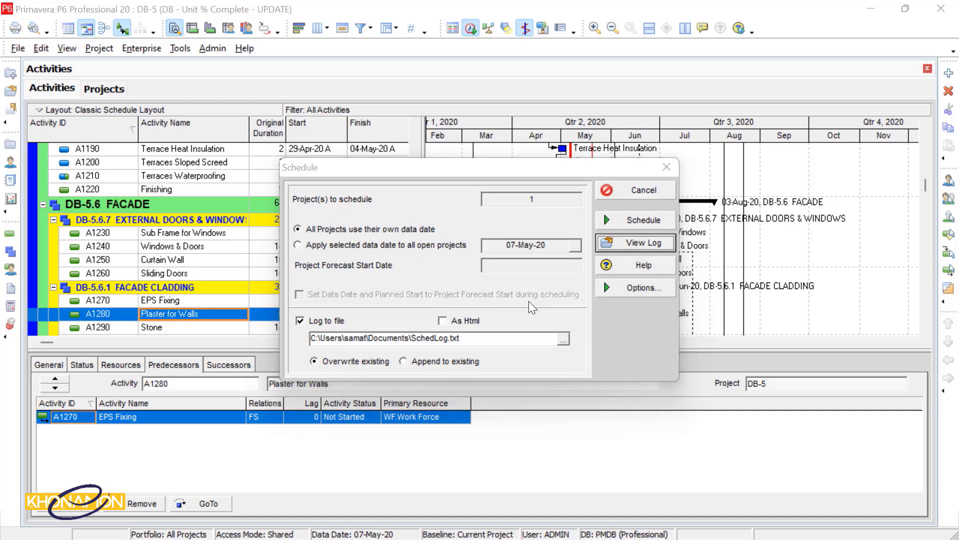
left_click(452, 246)
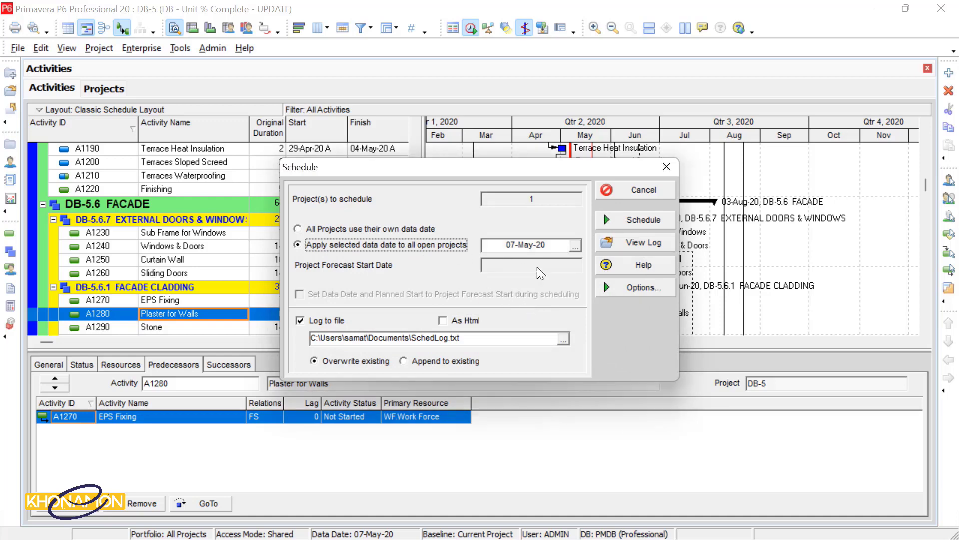
left_click(573, 246)
left_click(661, 272)
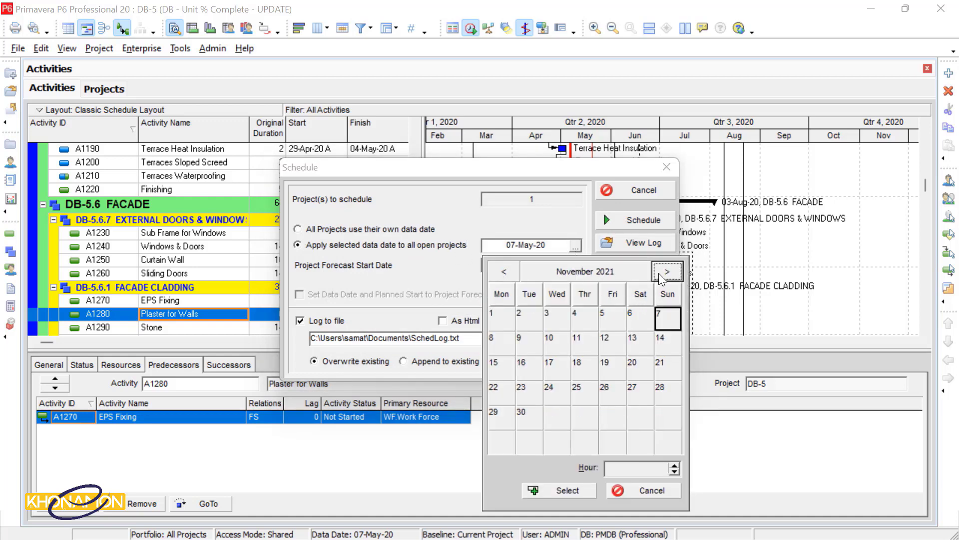
left_click(659, 273)
left_click(529, 272)
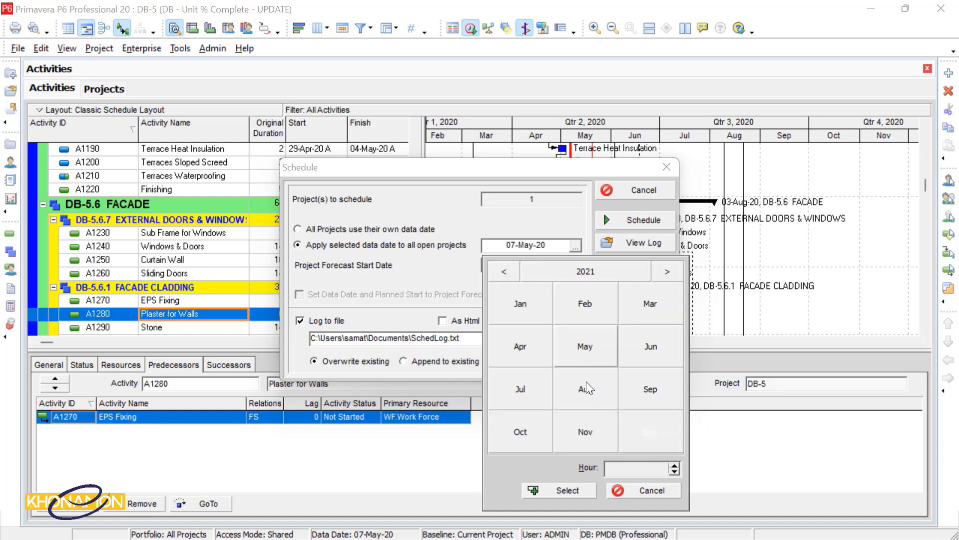
left_click(582, 438)
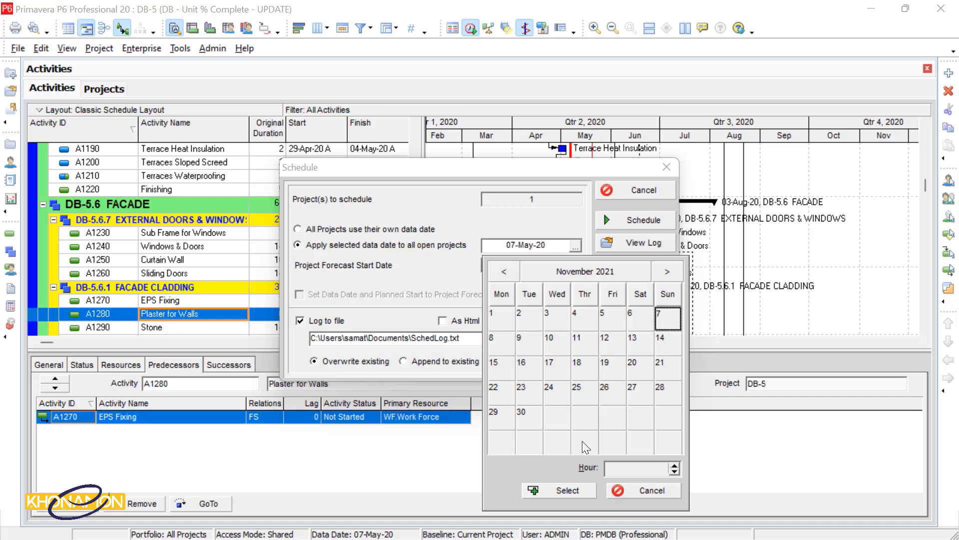
left_click(534, 425)
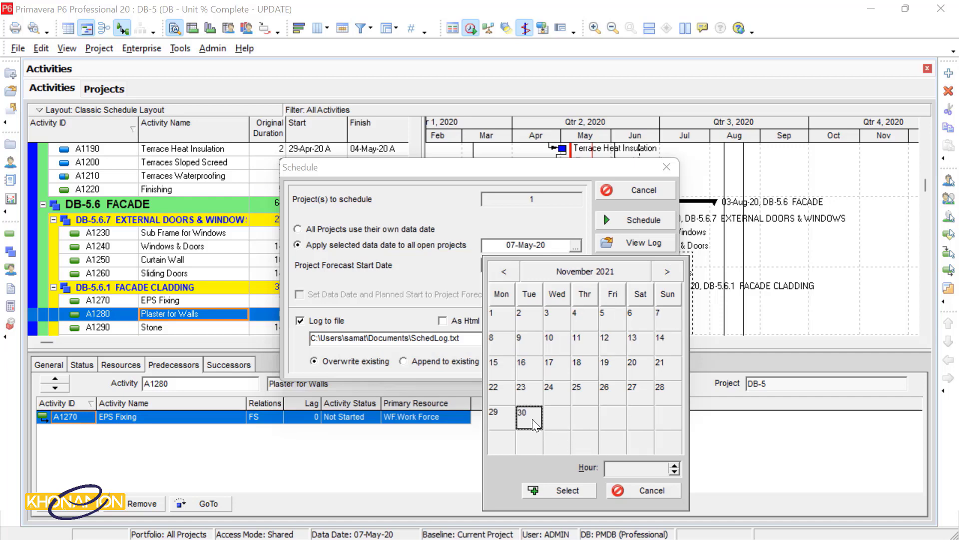
left_click(566, 494)
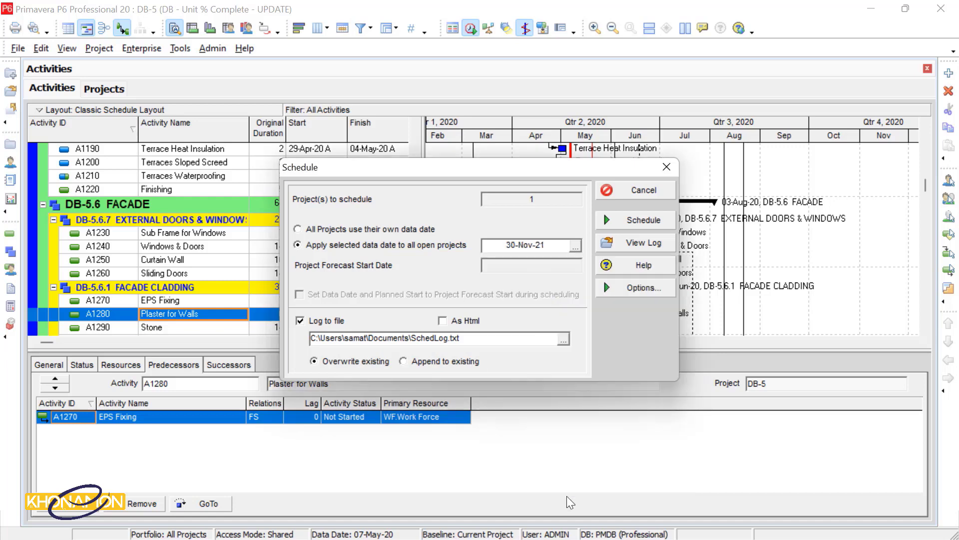
left_click(630, 220)
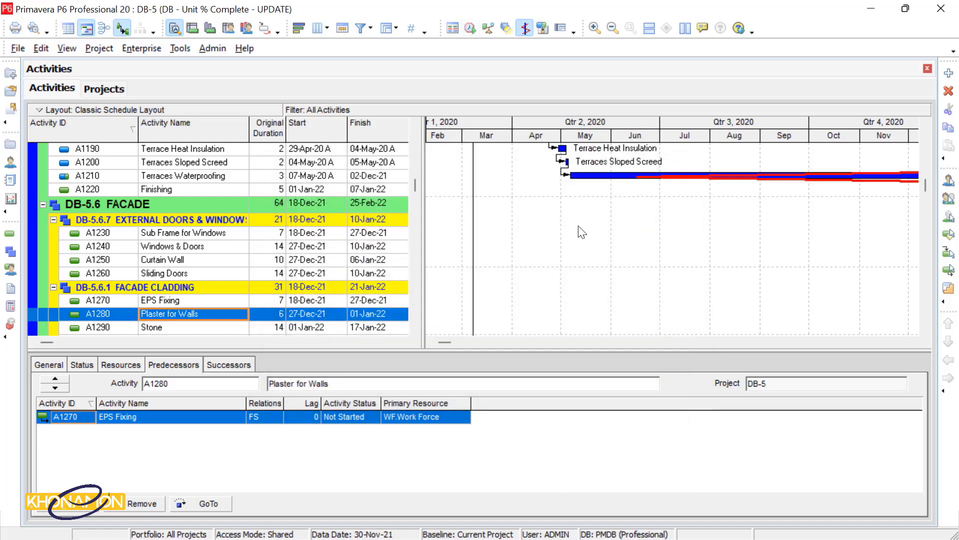
Reschedule DB-5 with the 30-Nov-21 data date and reopen the Schedule dialog.
scroll(515, 270, "up", 8)
scroll(514, 270, "up", 3)
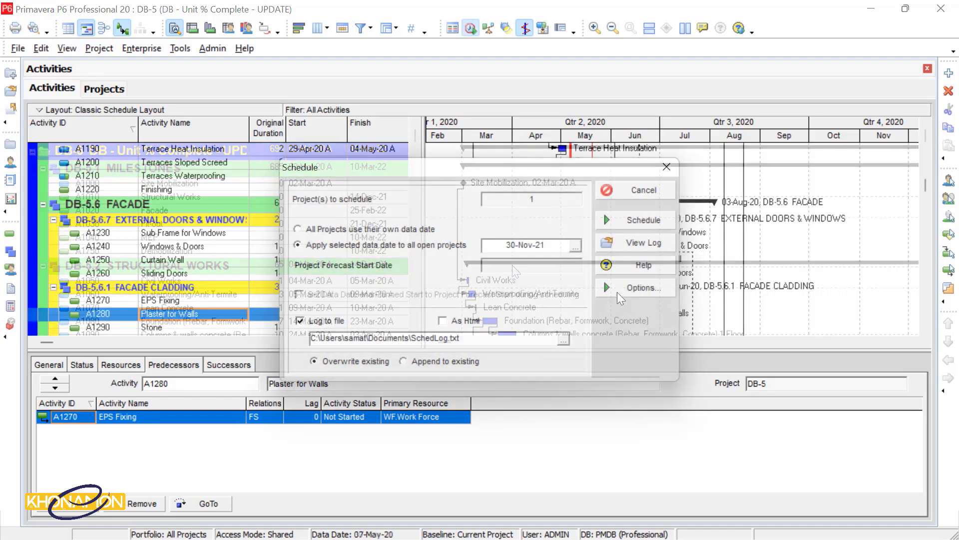
left_click(630, 219)
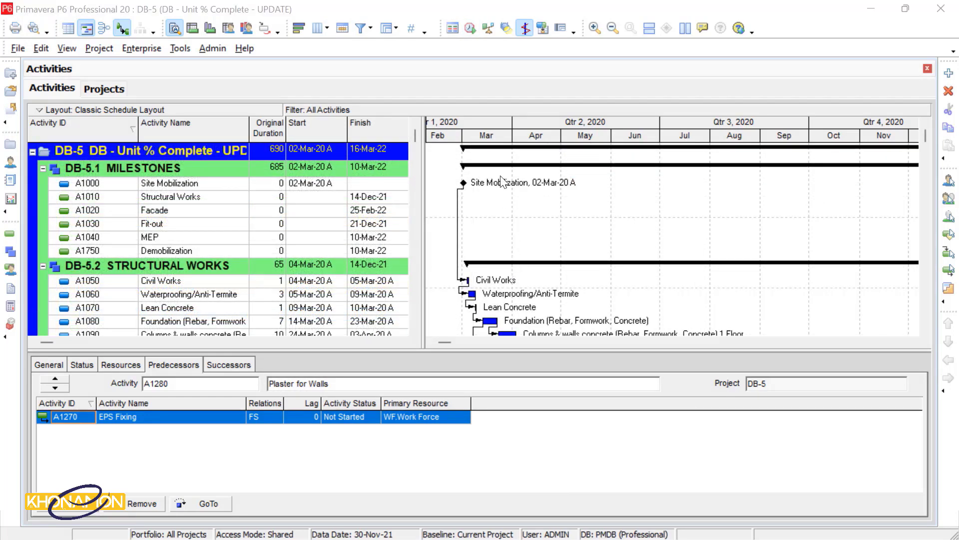
left_click(471, 28)
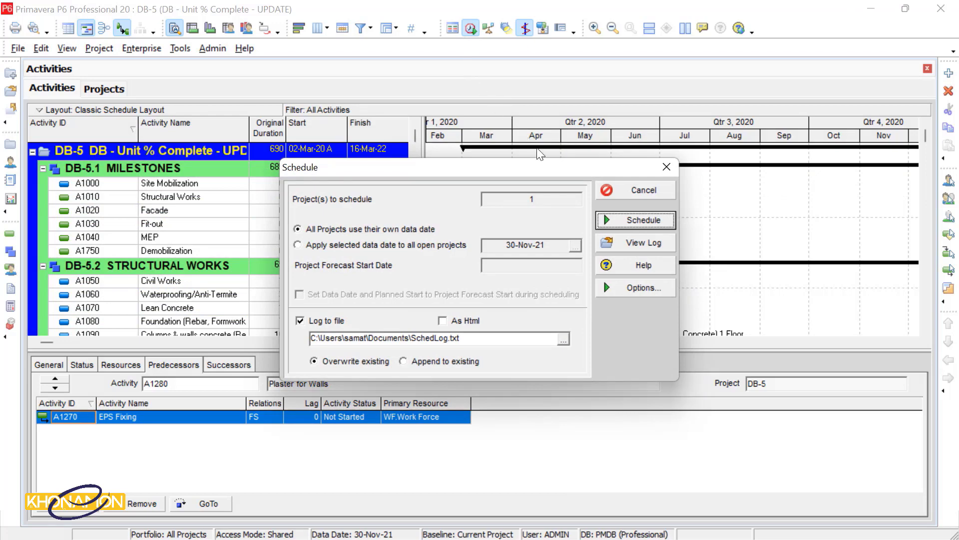
Open SchedLog.txt and scroll through its Warnings and 13 Critical Activities.
left_click(607, 248)
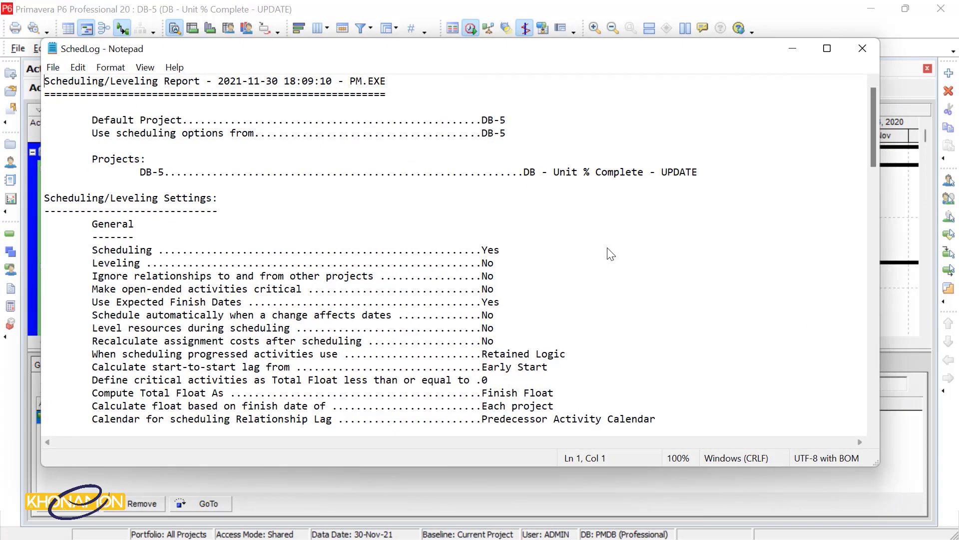
scroll(611, 253, "down", 20)
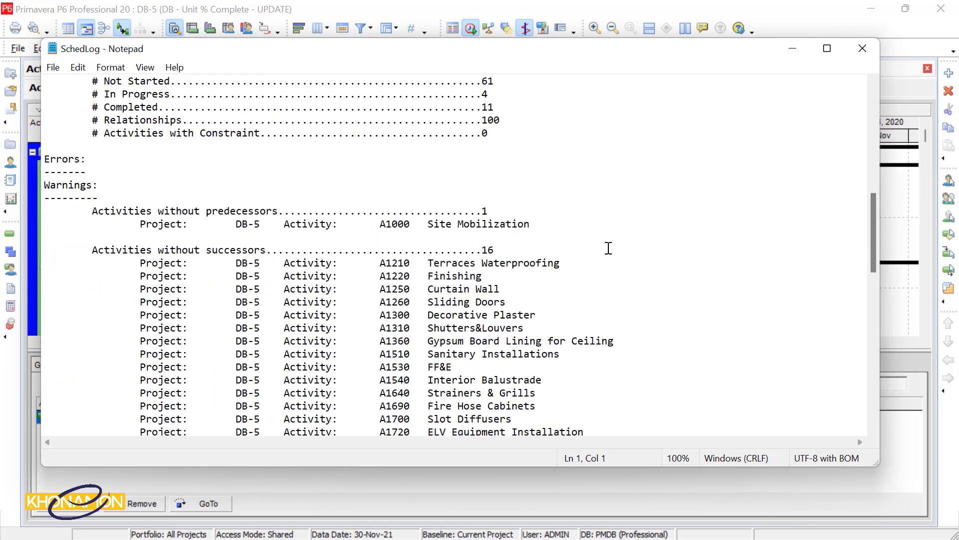
scroll(608, 248, "down", 7)
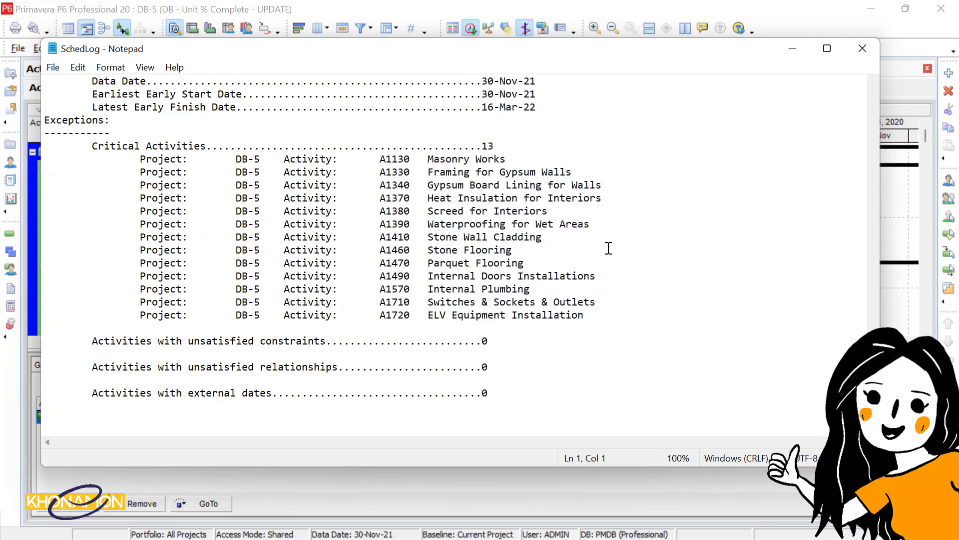
scroll(609, 249, "up", 4)
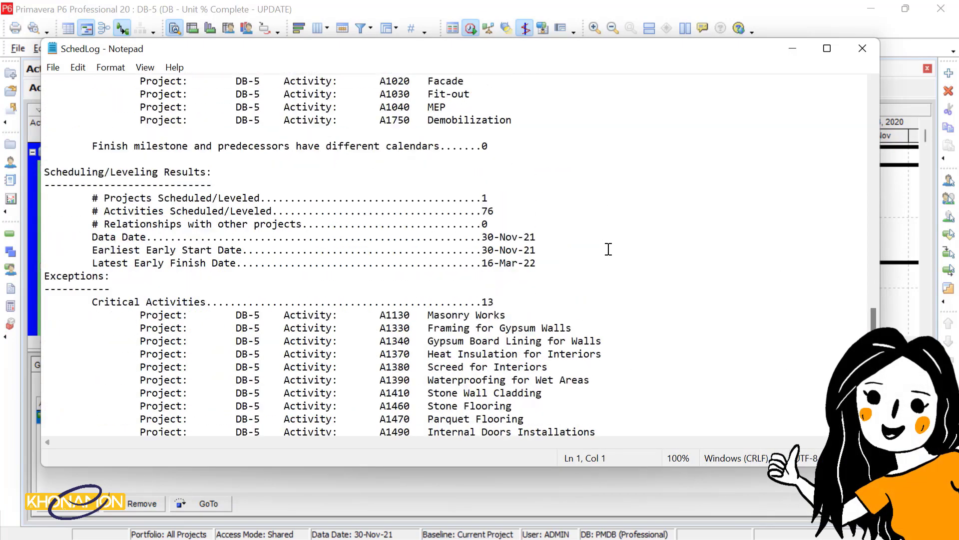
scroll(608, 249, "down", 4)
scroll(609, 249, "up", 20)
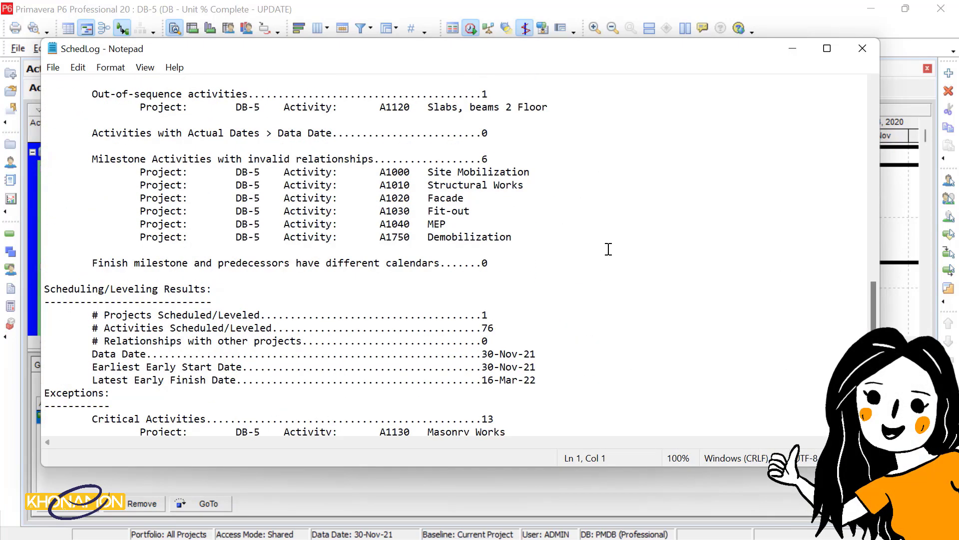
scroll(609, 249, "up", 7)
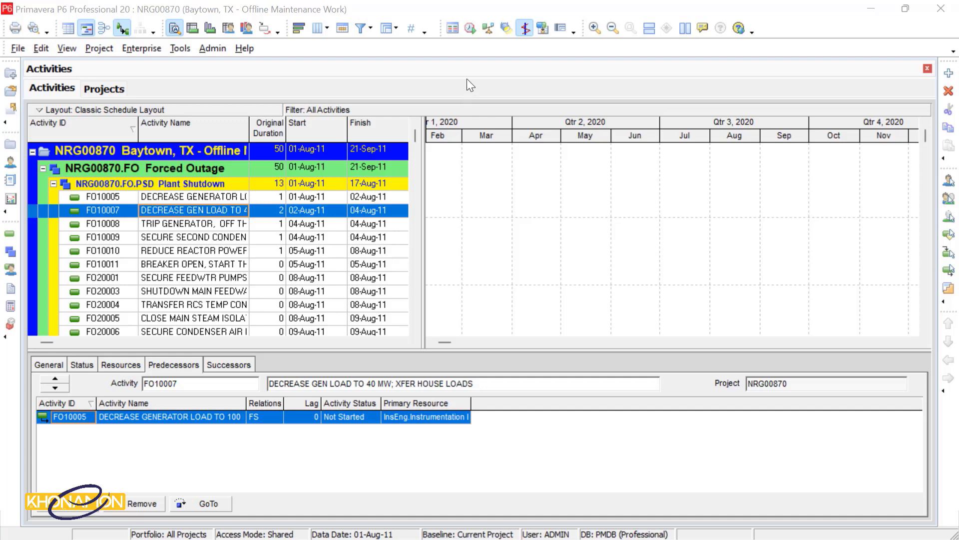
Reschedule NRG00870, then open project E-KH and bring up its Schedule dialog.
left_click(470, 29)
left_click(602, 224)
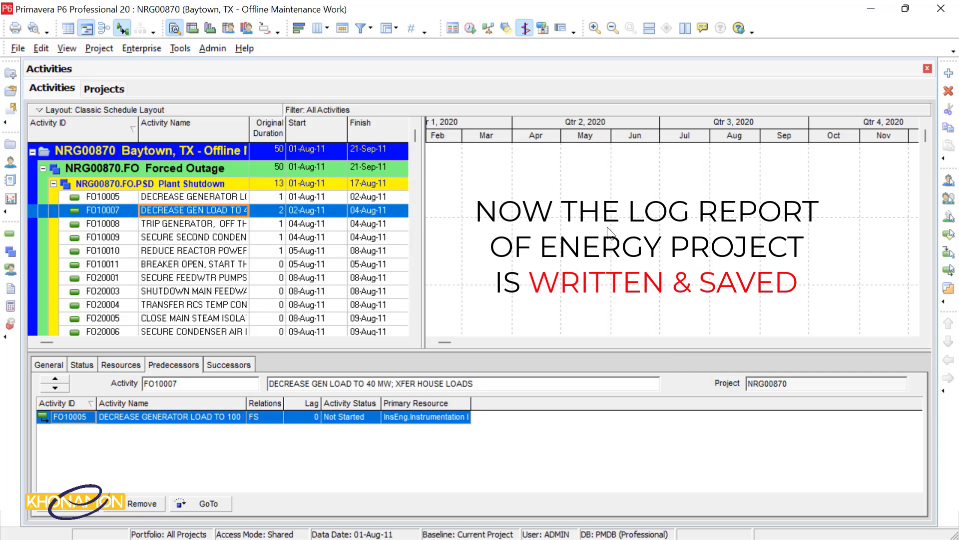
left_click(8, 152)
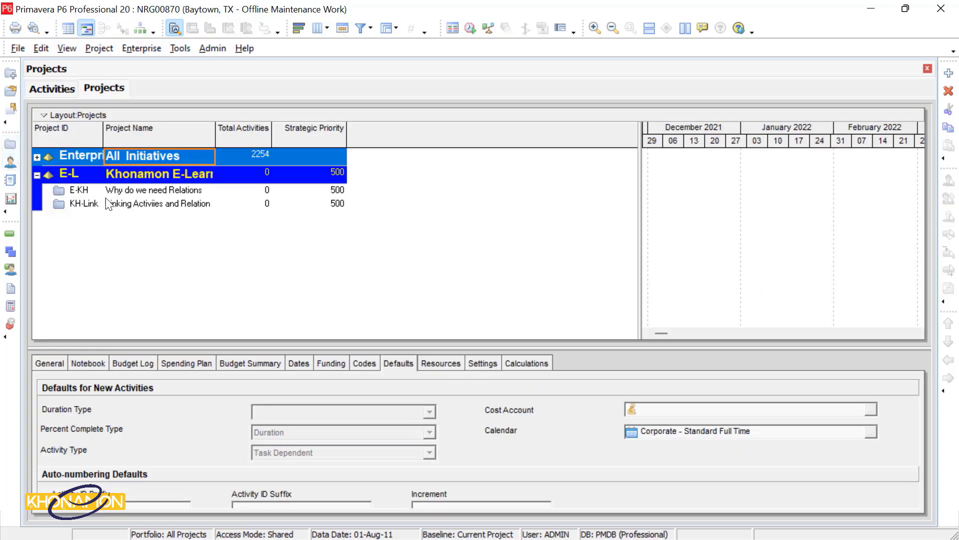
right_click(170, 191)
left_click(208, 176)
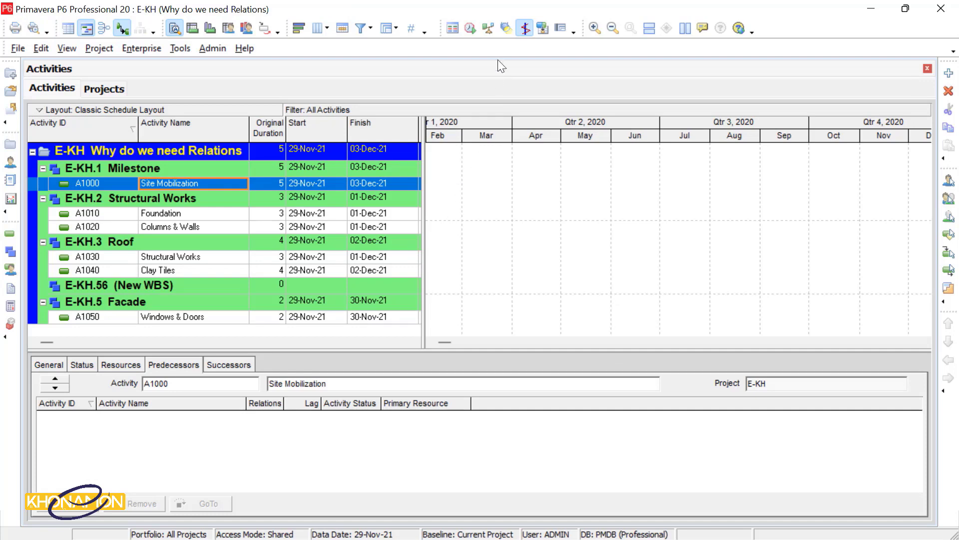
left_click(472, 28)
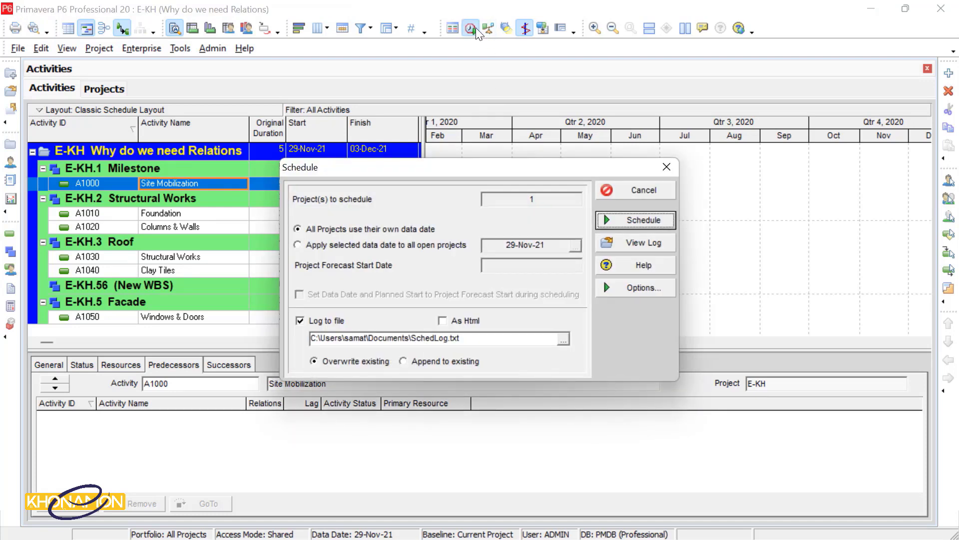
Open SchedLog.txt and review the warnings, including 27 activities without predecessors from NRG00870.
left_click(644, 245)
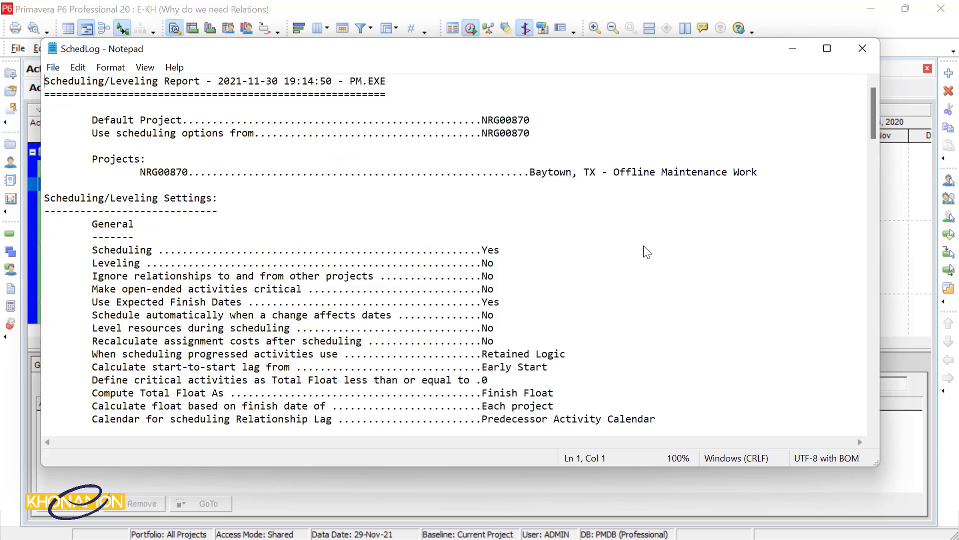
scroll(647, 251, "down", 13)
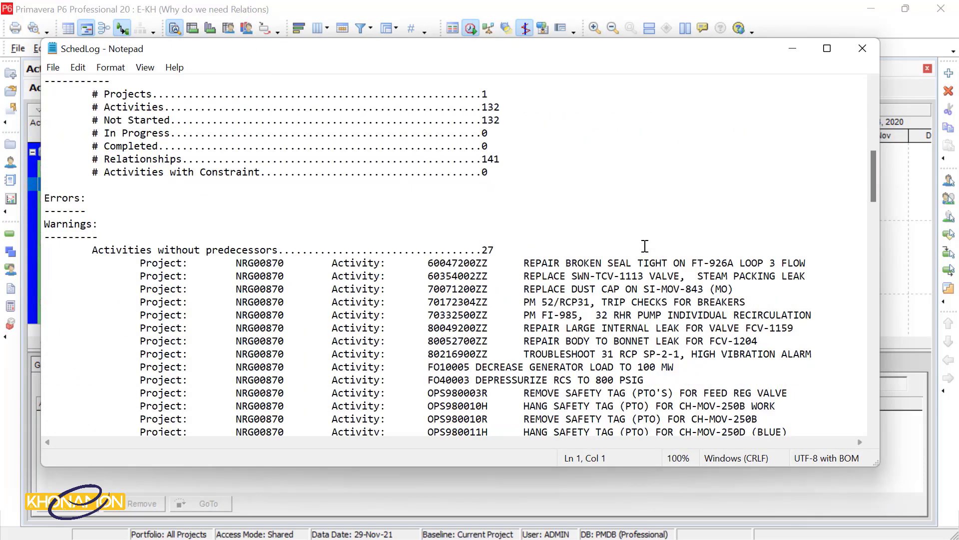
scroll(642, 250, "down", 11)
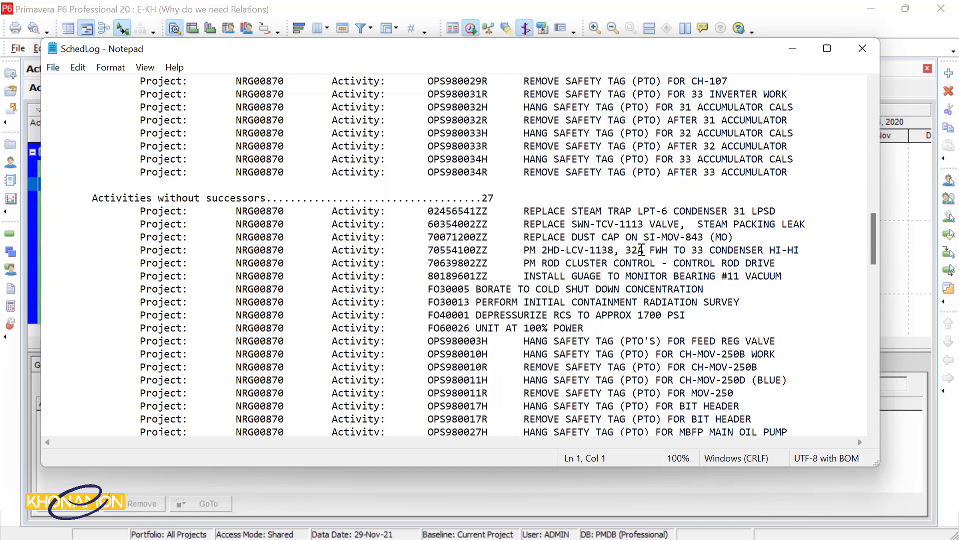
scroll(642, 250, "up", 1)
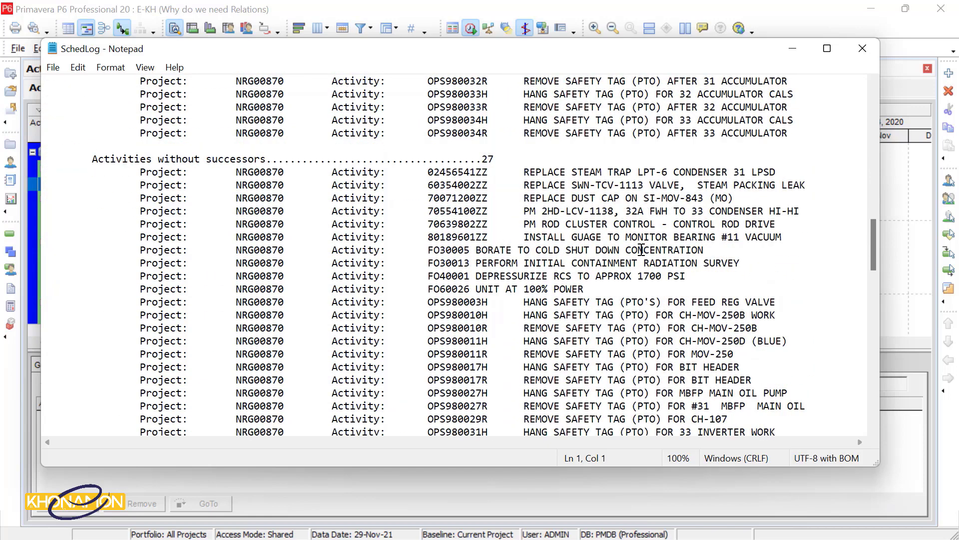
scroll(642, 250, "up", 9)
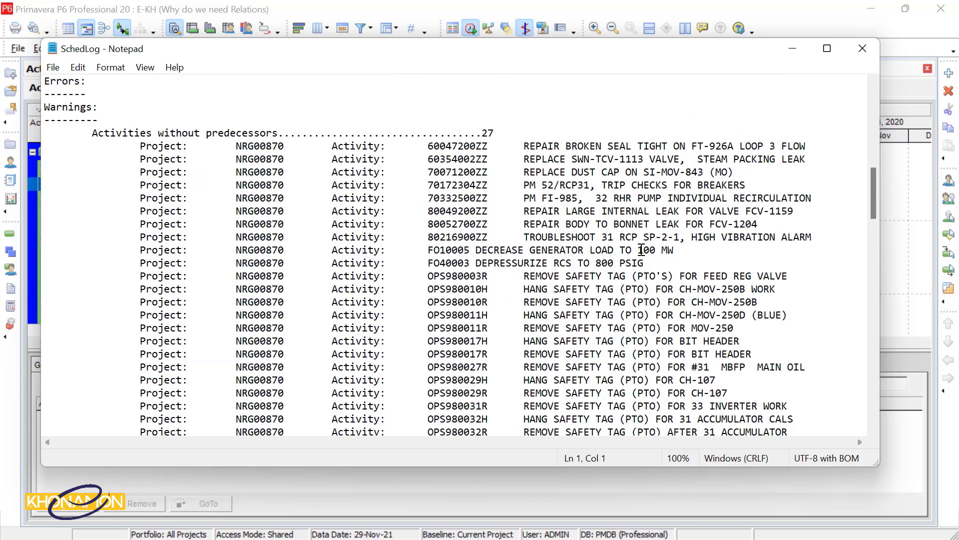
scroll(641, 250, "down", 1)
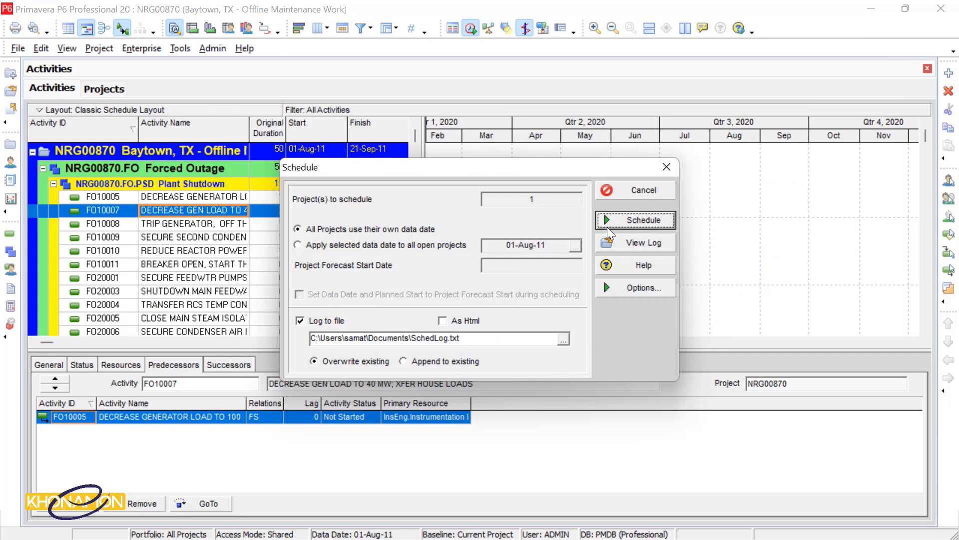
left_click(607, 226)
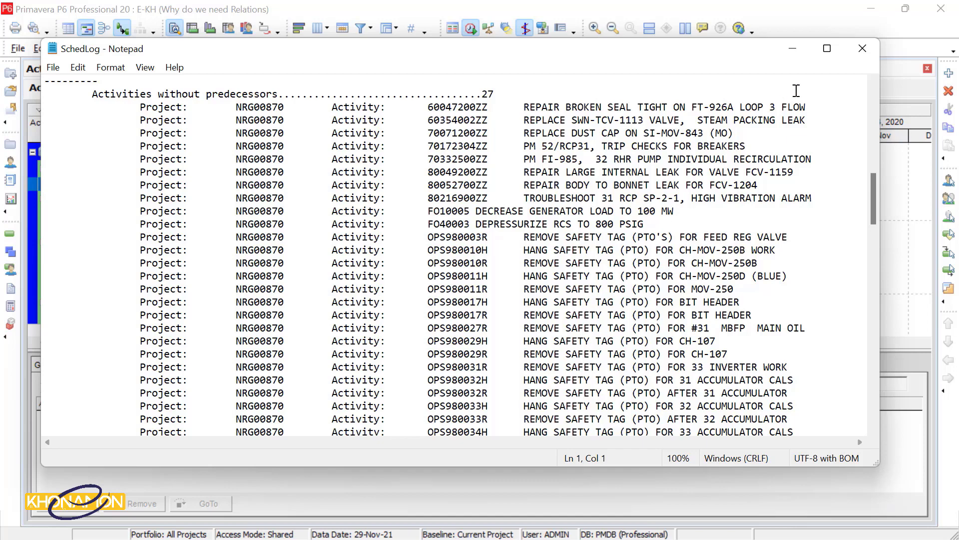
Close the old log, schedule E-KH, and check its new log listing A1000 as critical.
left_click(854, 56)
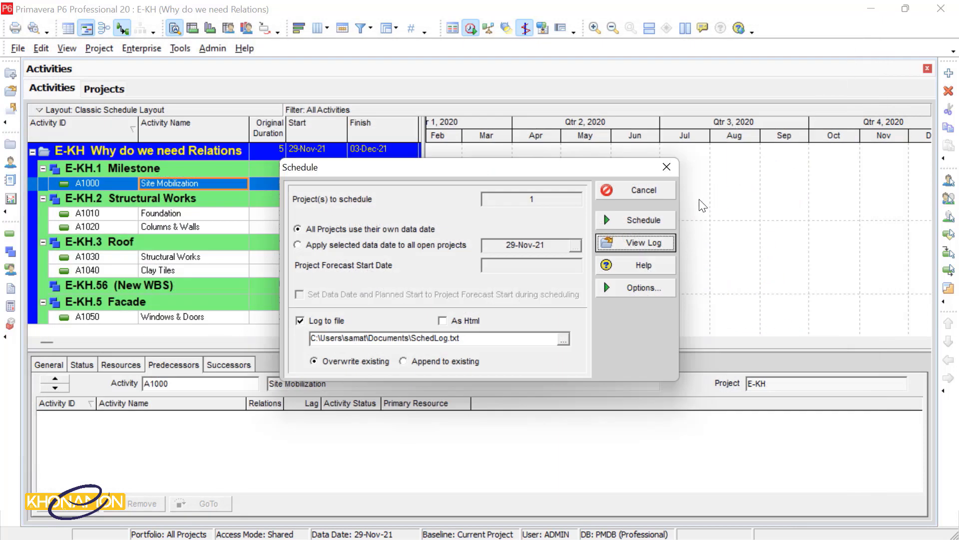
left_click(643, 220)
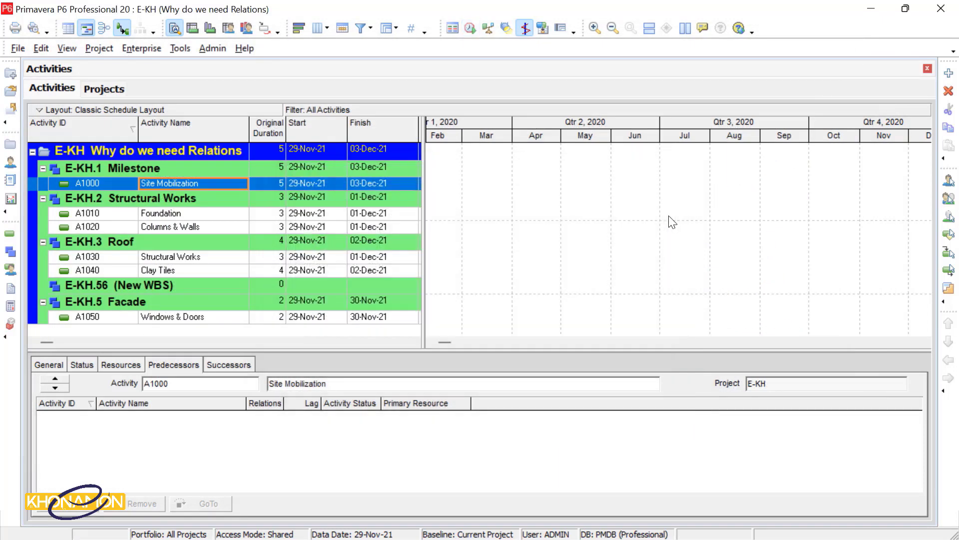
left_click(470, 28)
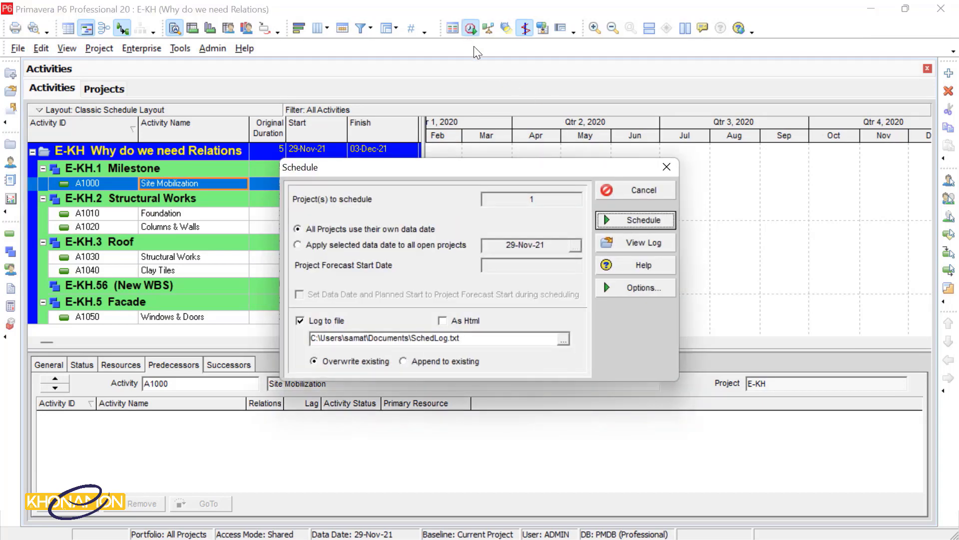
left_click(612, 244)
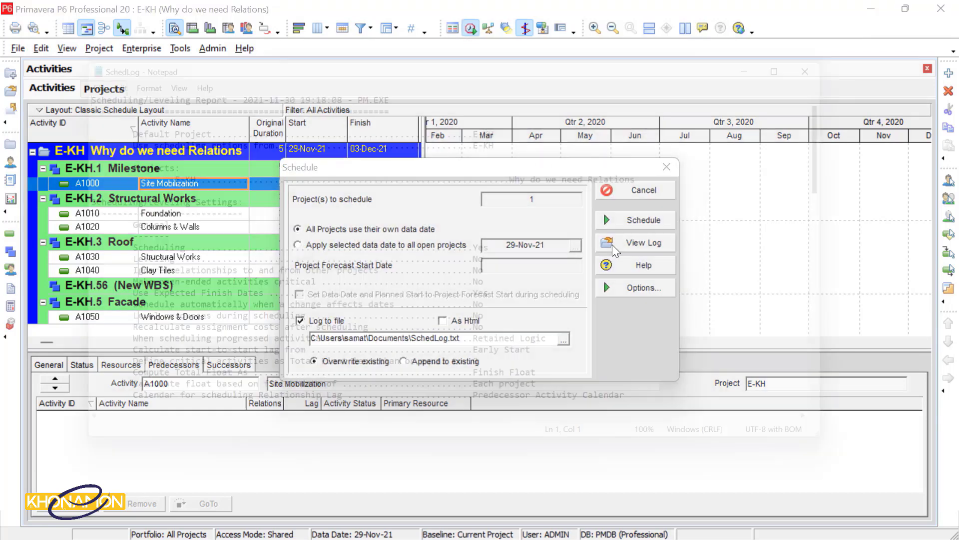
scroll(619, 254, "down", 20)
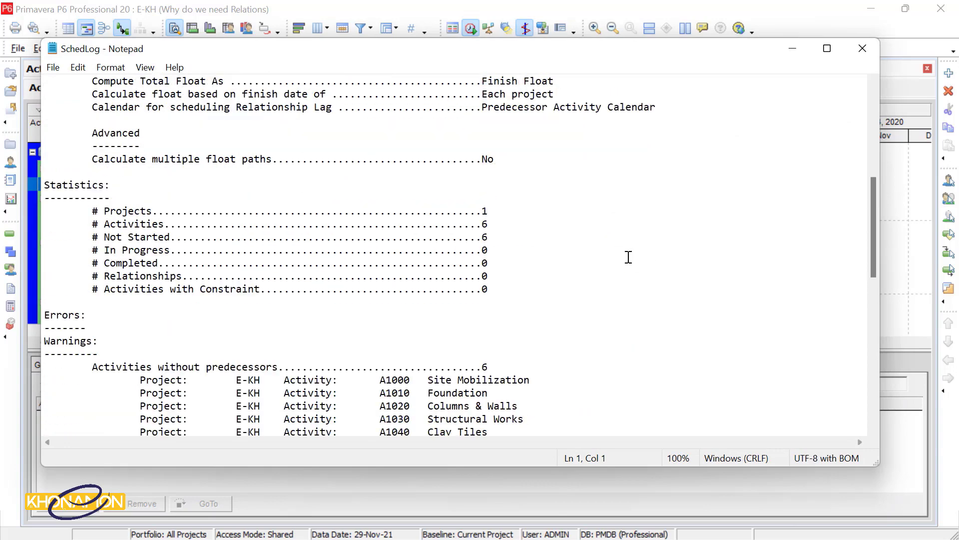
scroll(628, 257, "up", 7)
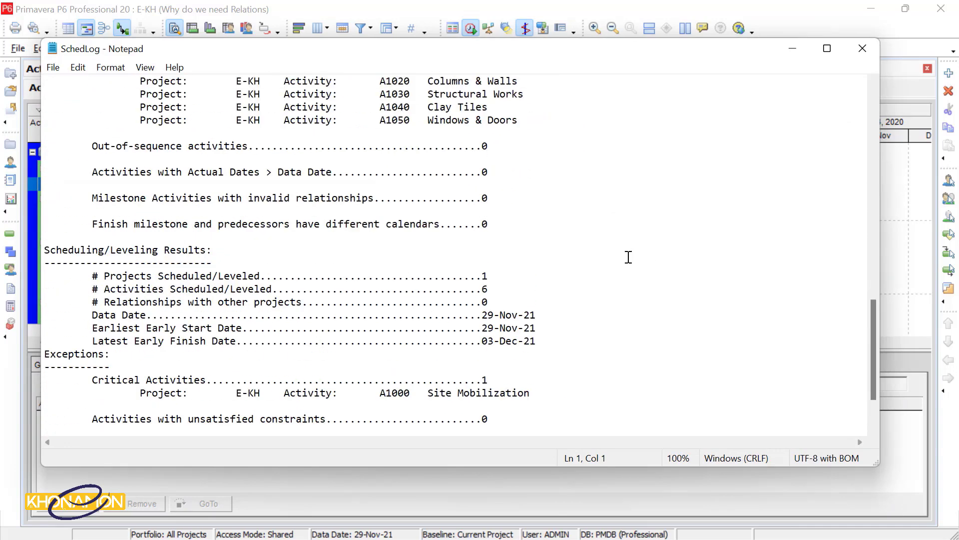